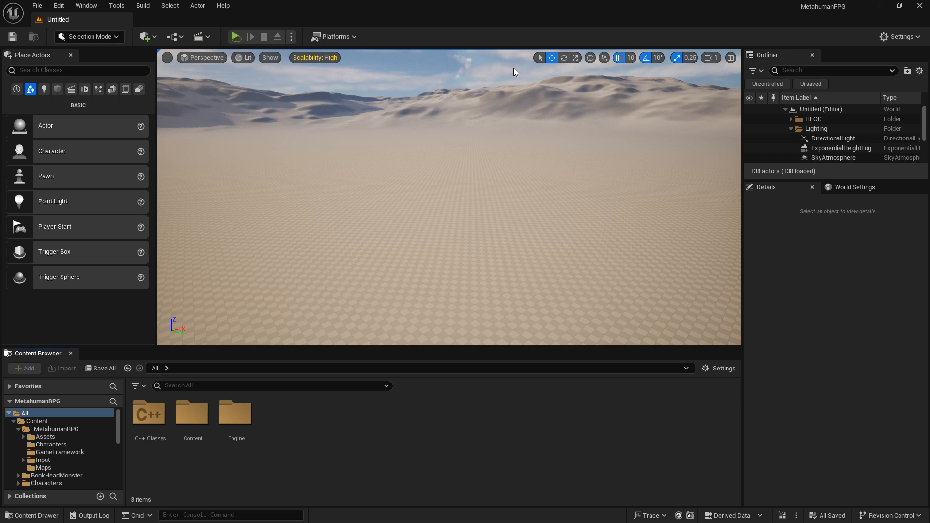
Step: Create a folder named Retargeted inside the Content/_MetahumanRPG folder
click(46, 415)
double_click(199, 427)
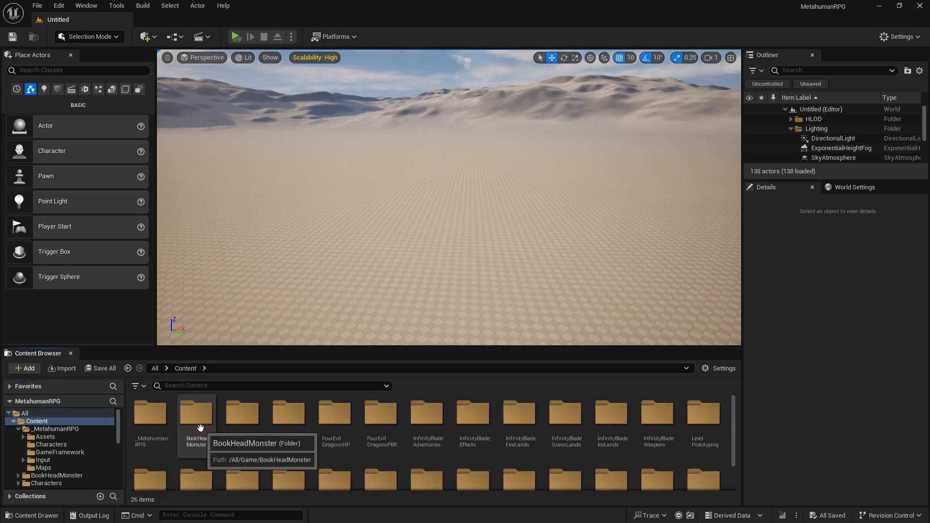
double_click(156, 446)
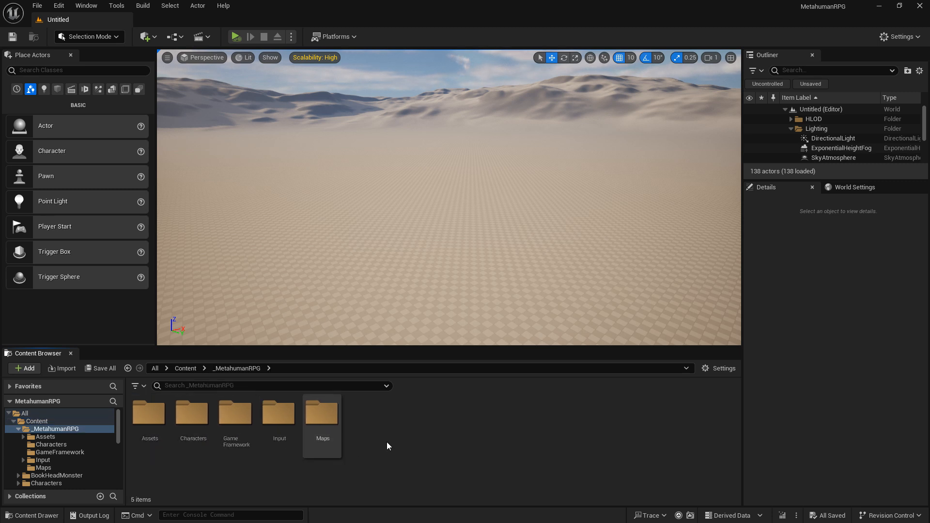
right_click(411, 417)
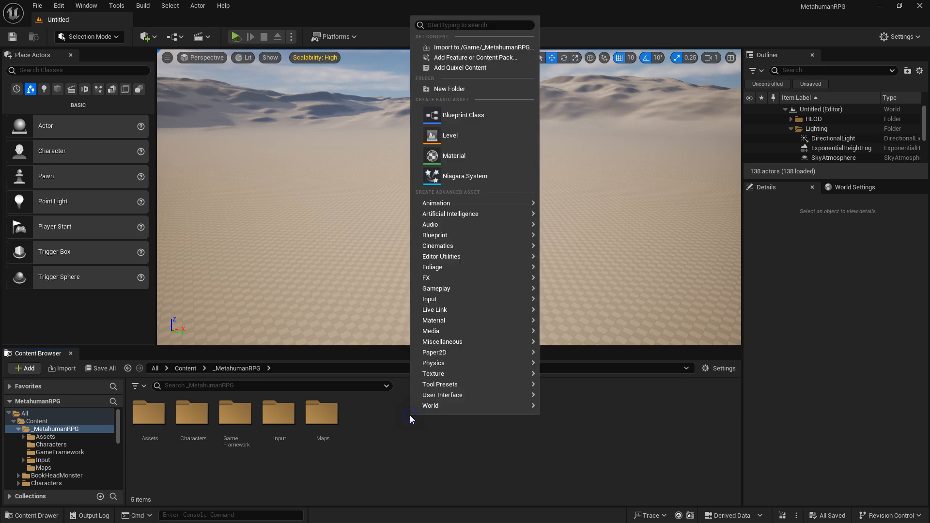
click(486, 90)
text(Ret)
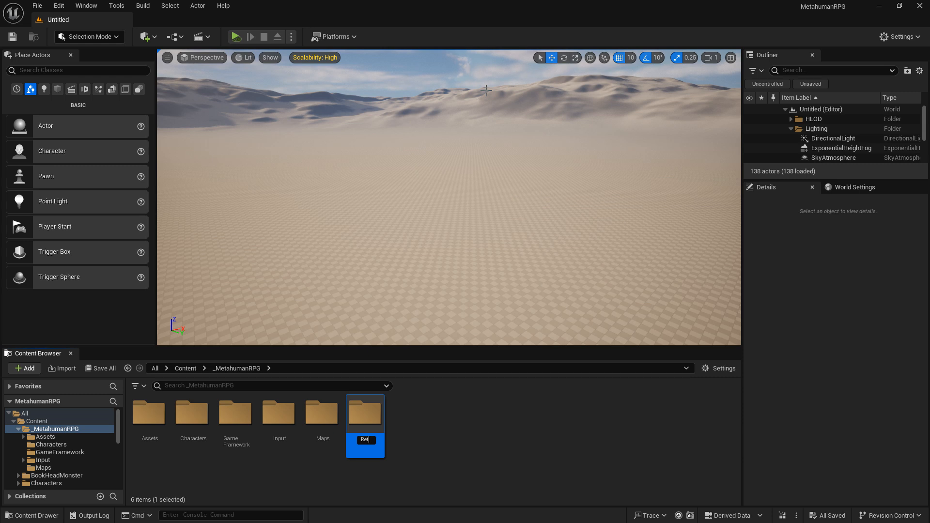
text(argeted)
key(Return)
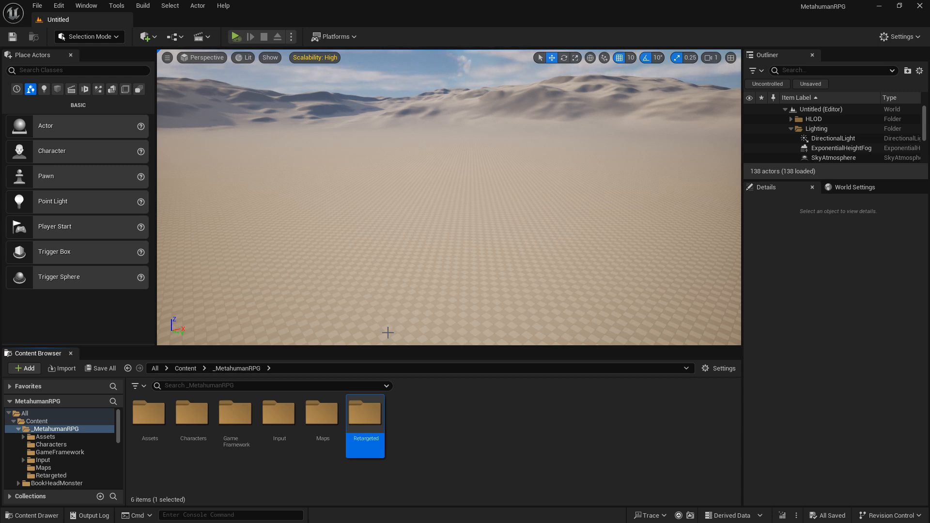
Step: Create a subfolder named Metahuman_Manuel inside the Retargeted folder
double_click(364, 417)
right_click(309, 407)
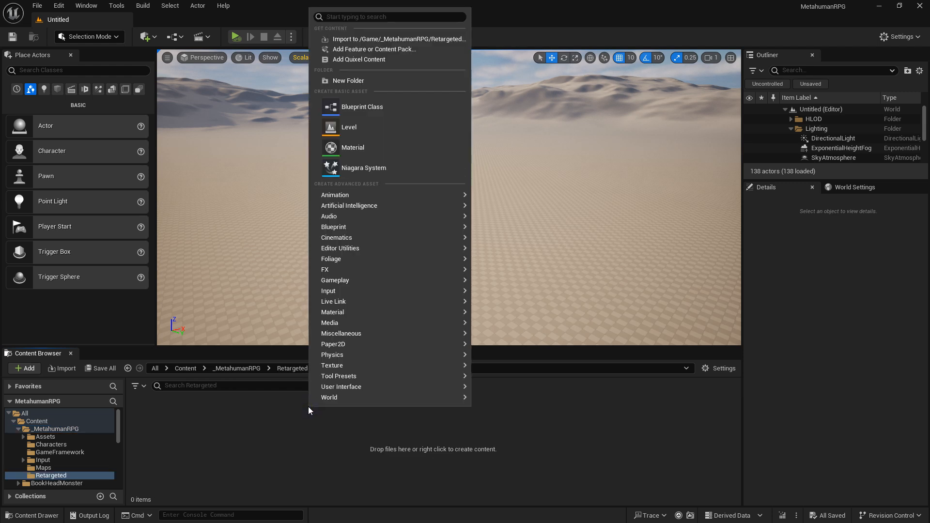
click(382, 84)
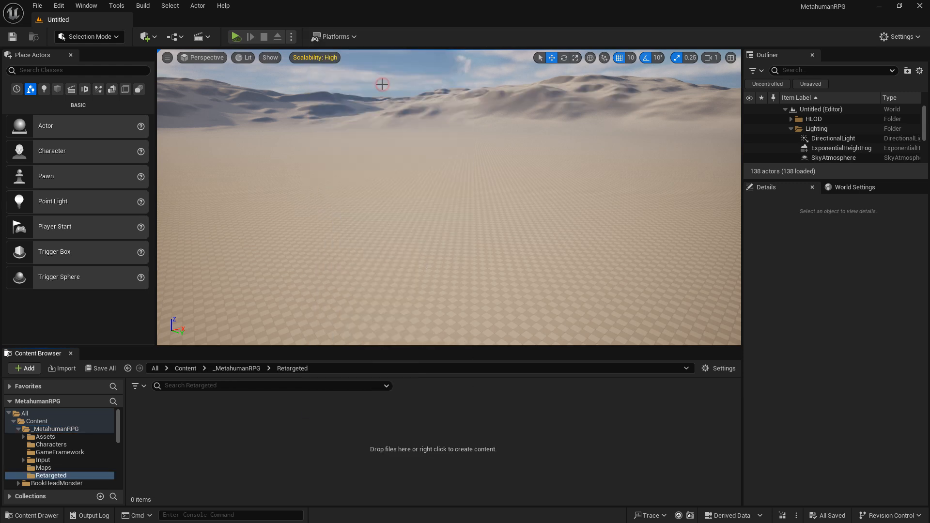
text(Me)
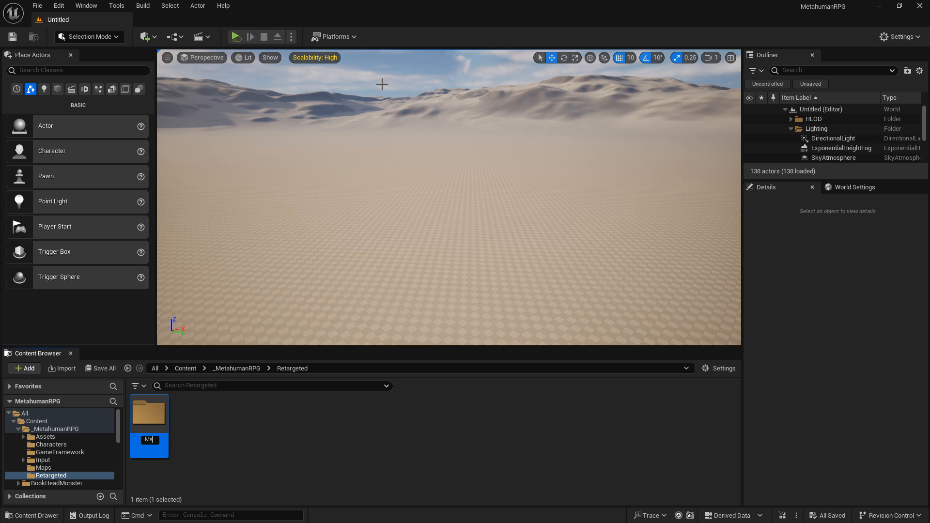
text(tahuman_)
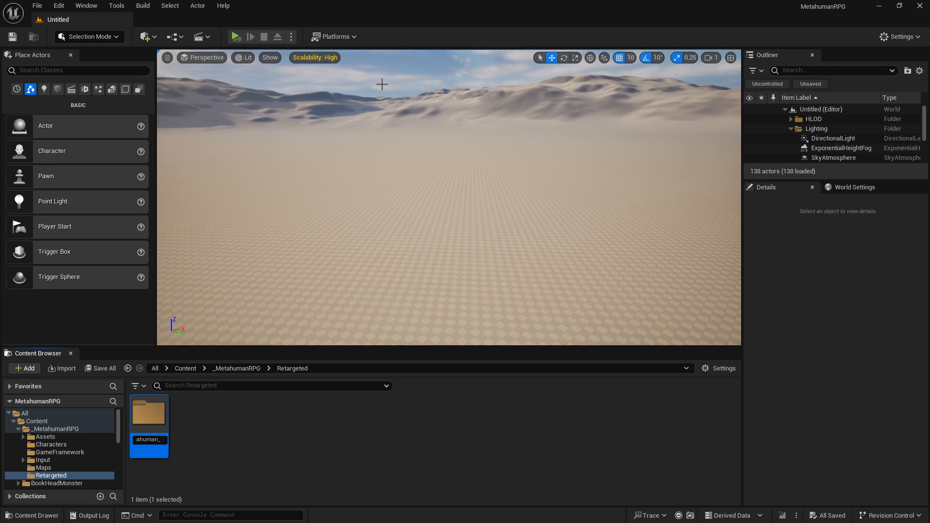
text(Manuel)
key(Return)
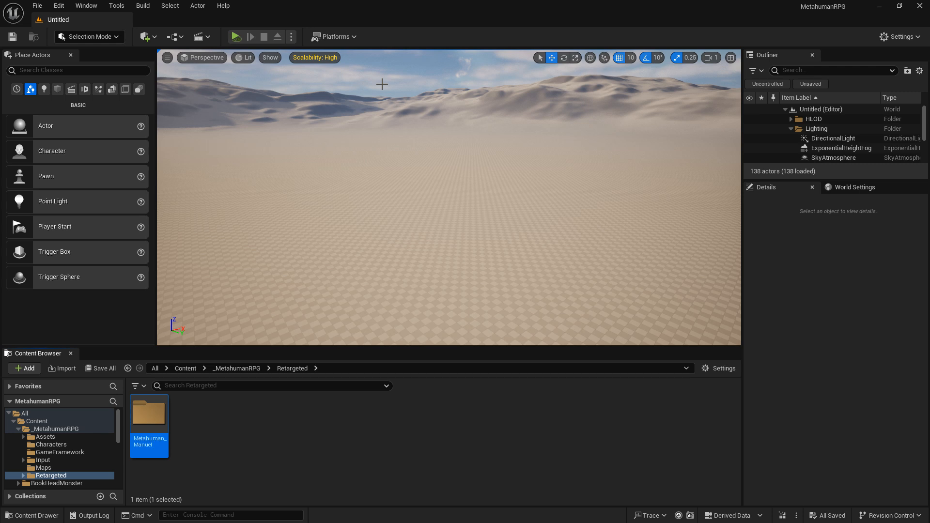
Step: Add a second subfolder named Metahuman_Jen inside the Retargeted folder
right_click(226, 409)
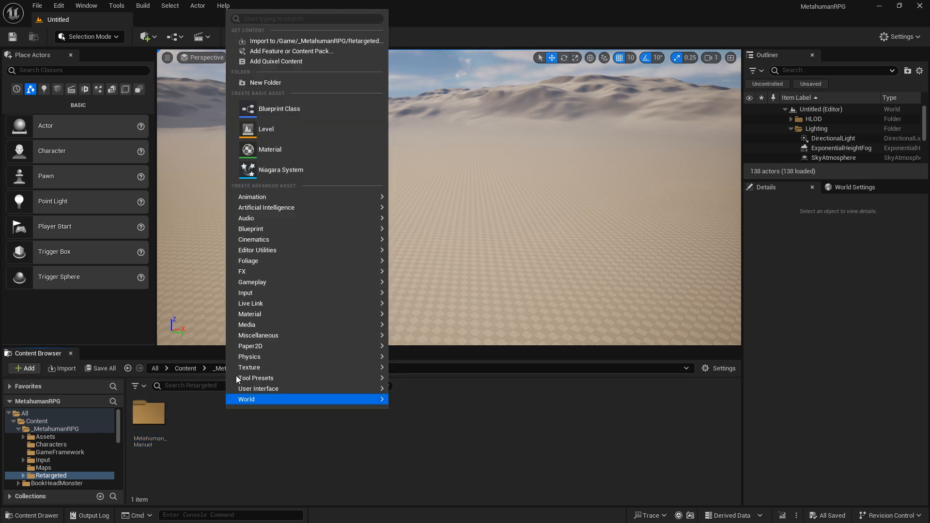
click(266, 83)
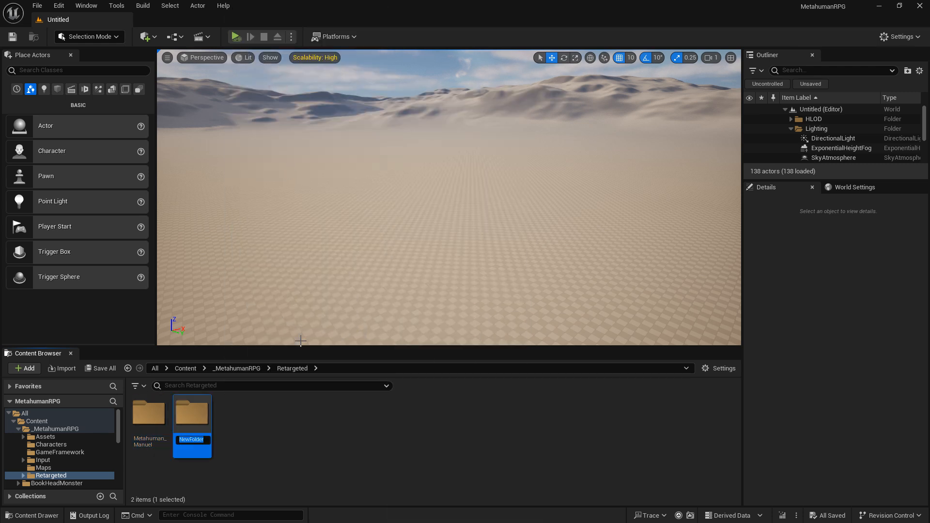
text(Metahum,a)
key(BackSpace)
key(BackSpace)
text(an_Jen)
key(Return)
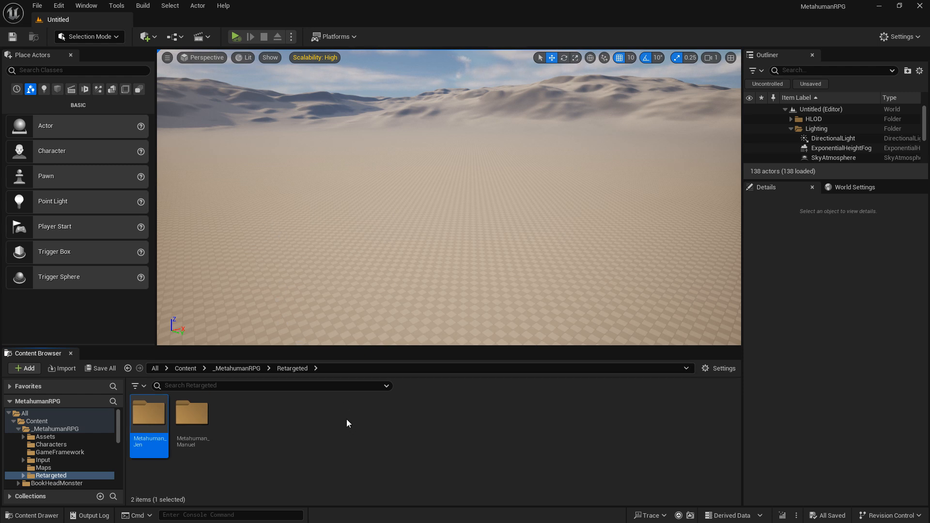
Step: Start Retarget Animations on all the animation sequences in the _MetahumanRPG/Assets/Locomotion folder, from idle through walking
click(248, 369)
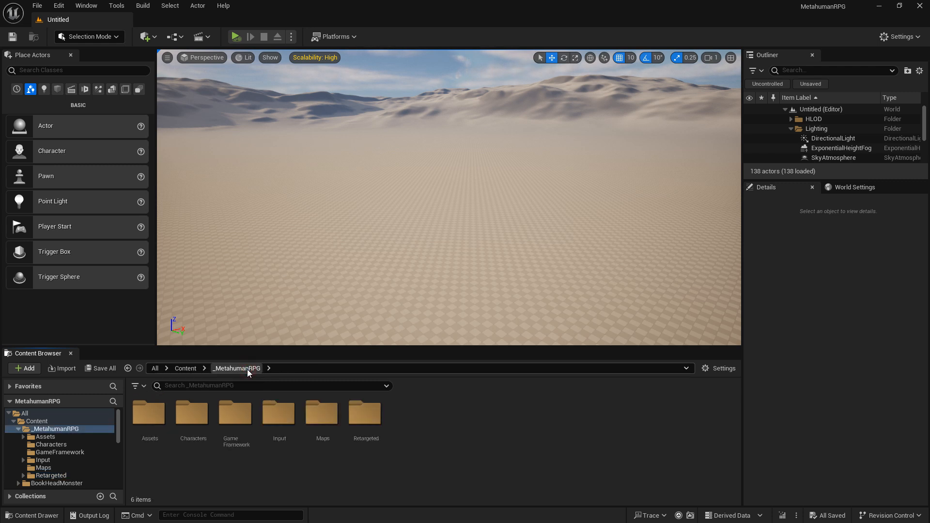
double_click(162, 426)
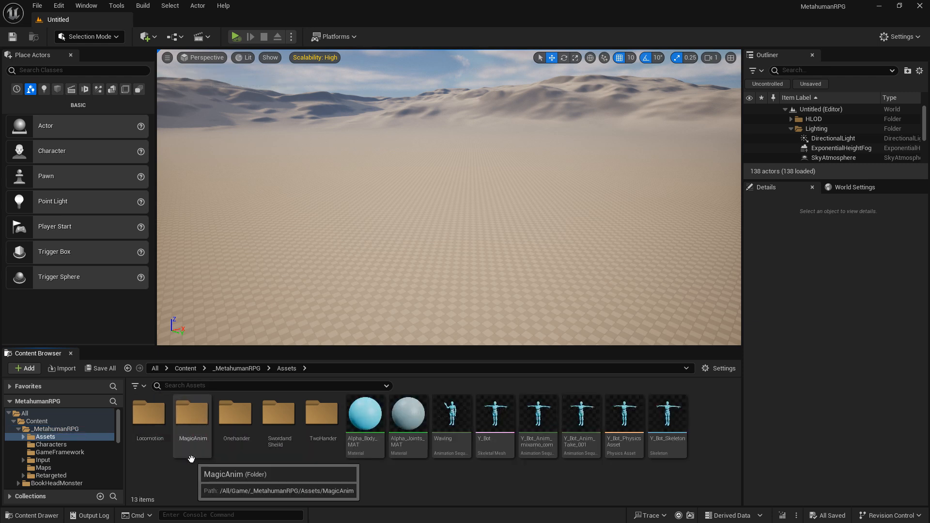
double_click(158, 427)
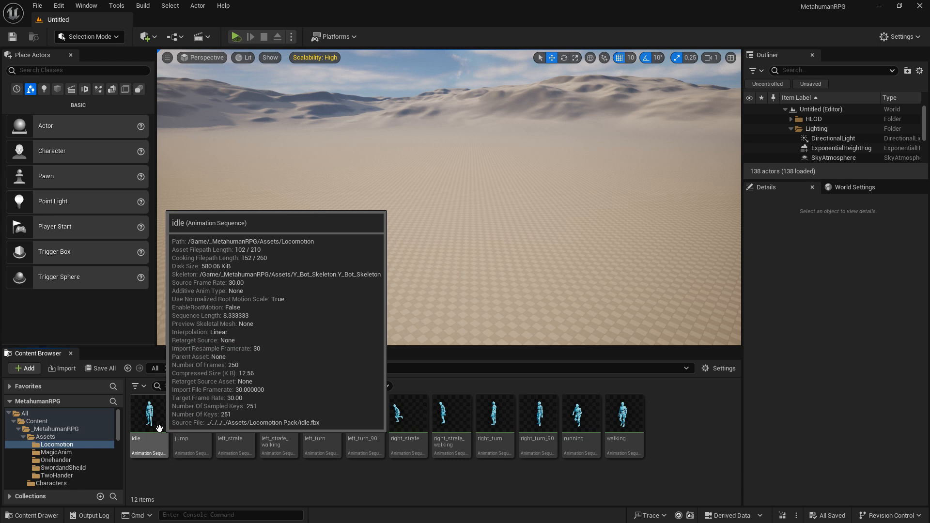
click(159, 427)
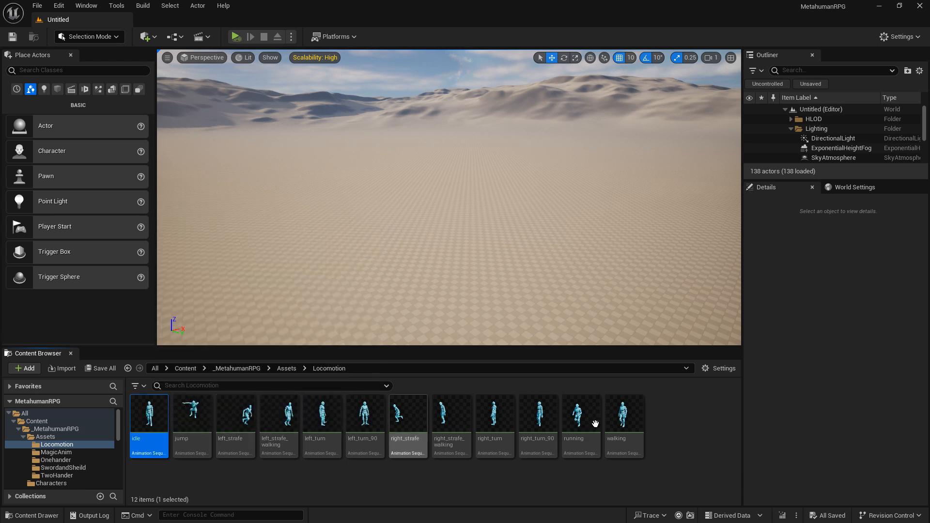
shift+click(622, 424)
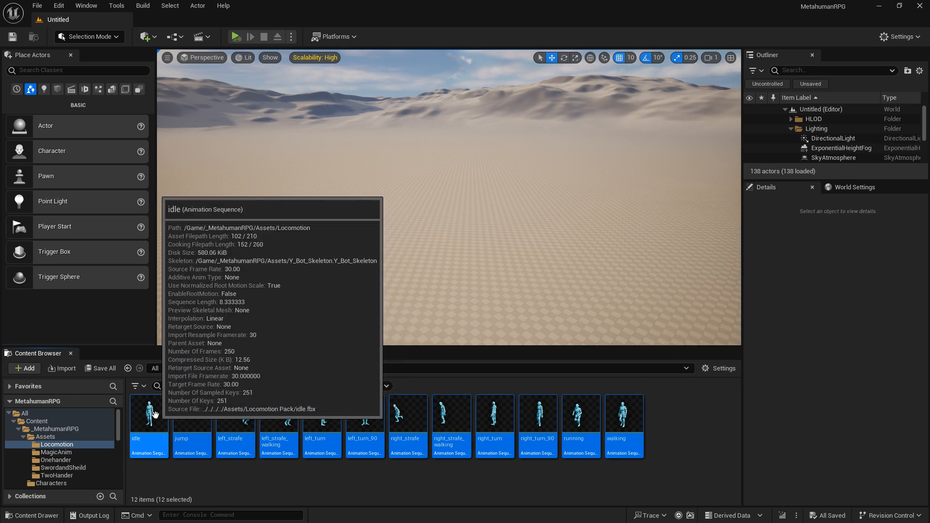
right_click(155, 414)
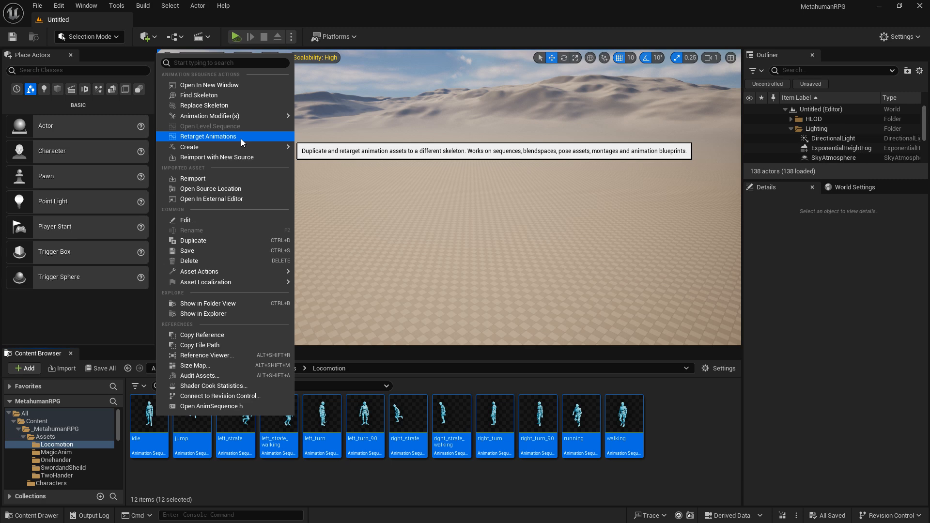
click(240, 139)
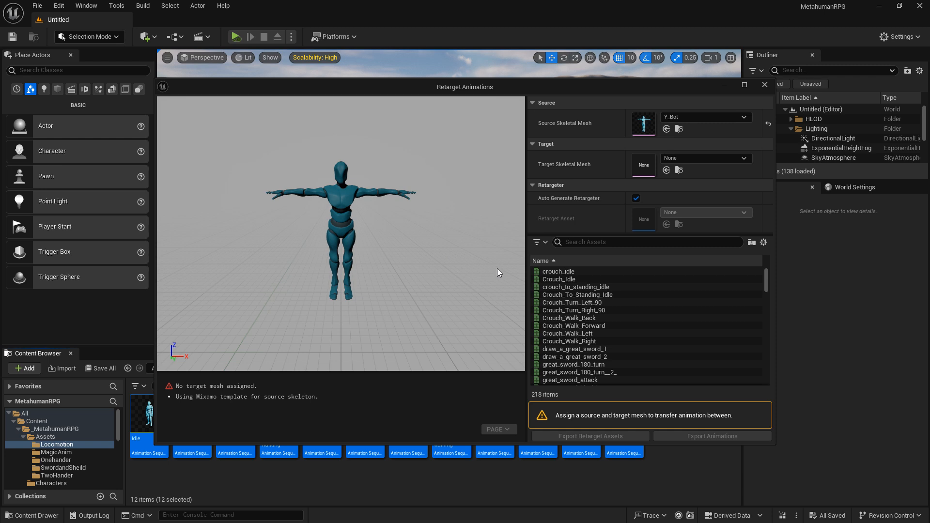
Step: Select every animation in the retargeting asset list, from crouch_idle through Y_Bot_Anim_Take_001
click(571, 272)
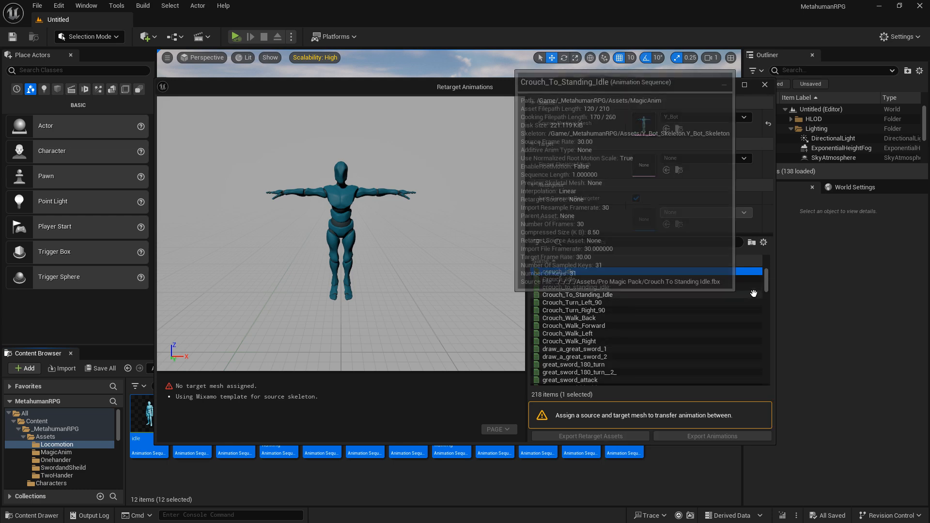
drag(766, 279, 774, 394)
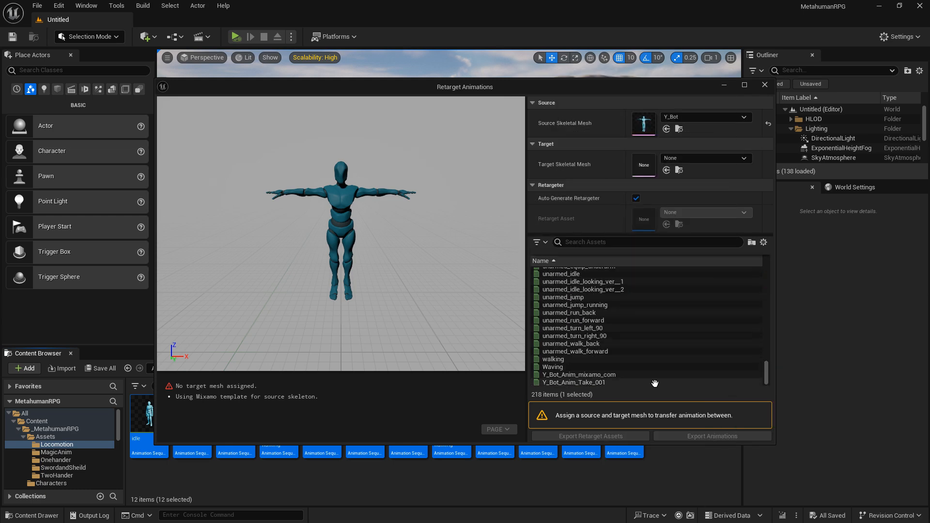
shift+click(587, 383)
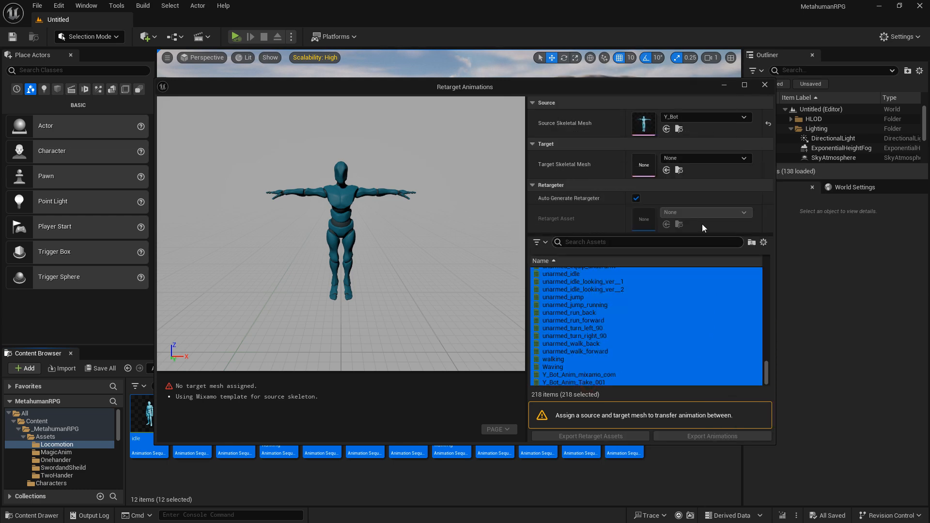
Step: Search the skeletal meshes for "body" and set m_tal_nrw_body as the retargeting target mesh
click(745, 159)
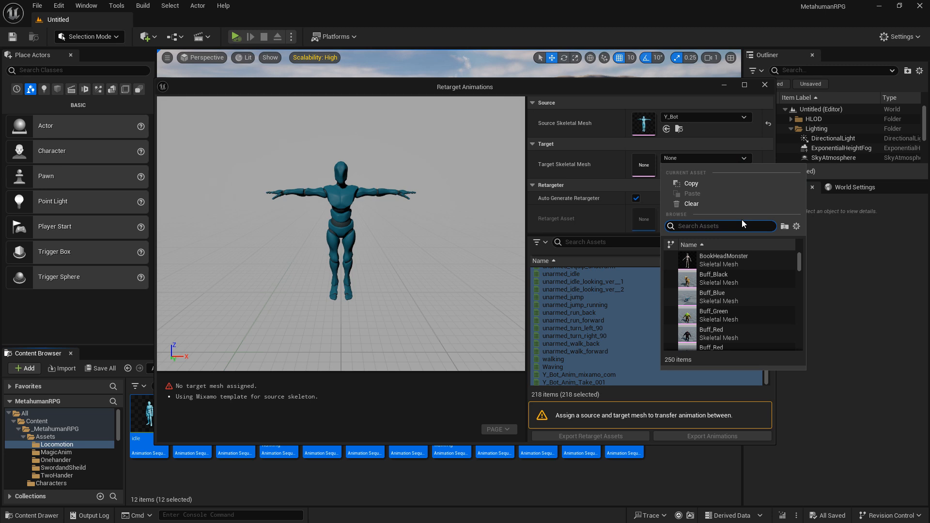
text(body)
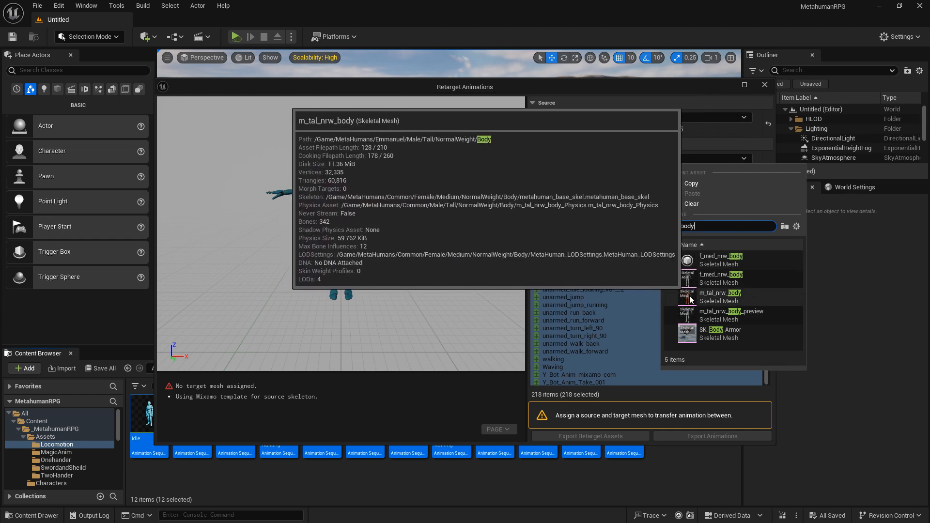
click(720, 295)
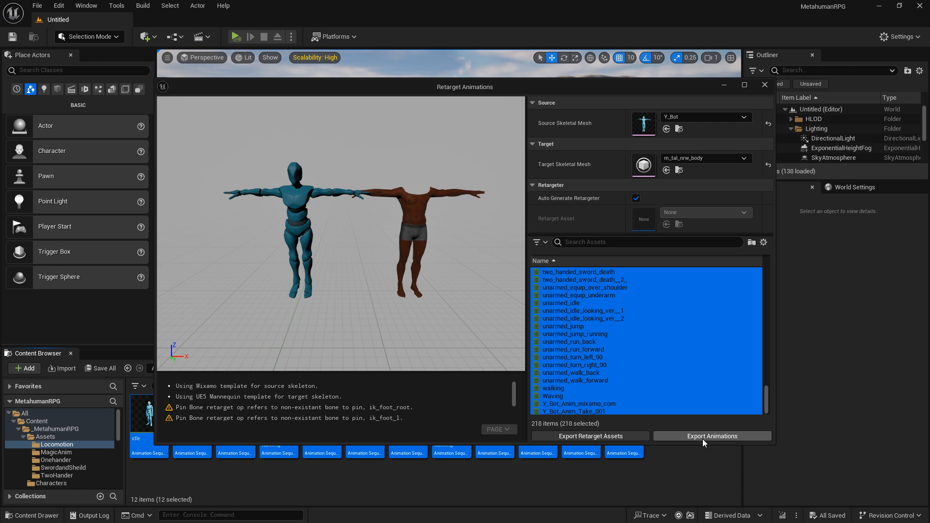
Step: Export the selected retargeted animations to the _MetahumanRPG/Retargeted/Metahuman_Manuel folder
click(703, 438)
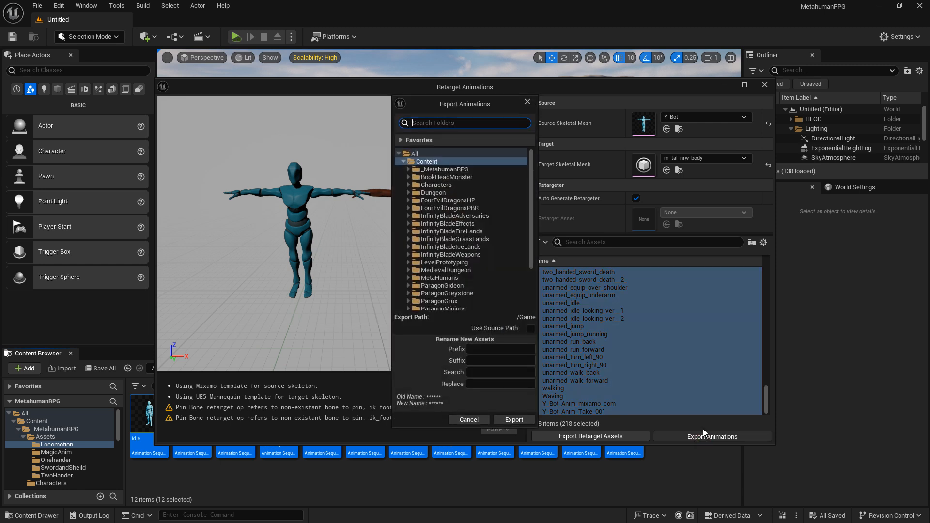
click(409, 170)
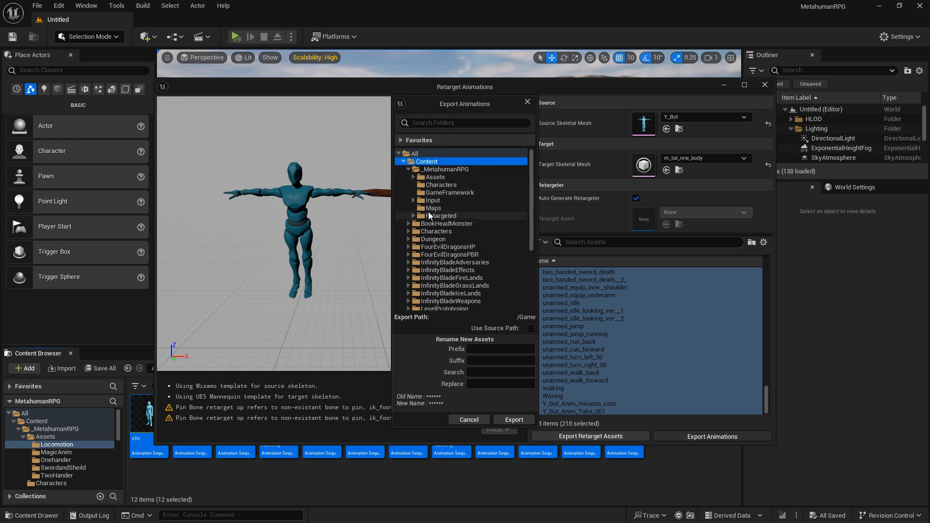
click(412, 216)
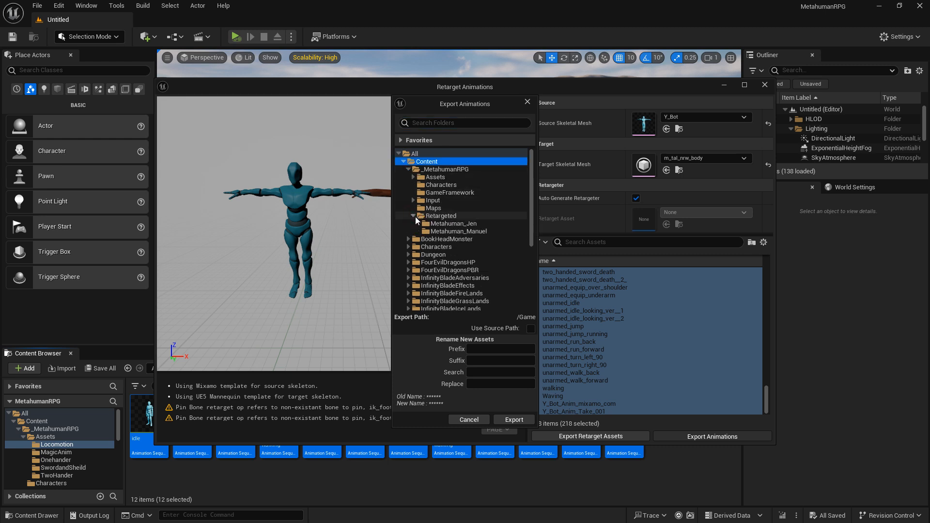
click(455, 231)
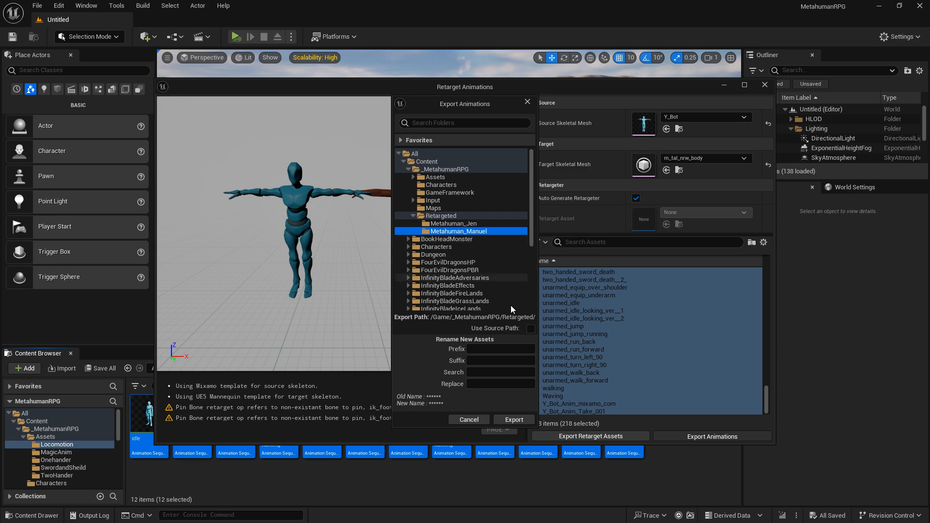
click(513, 420)
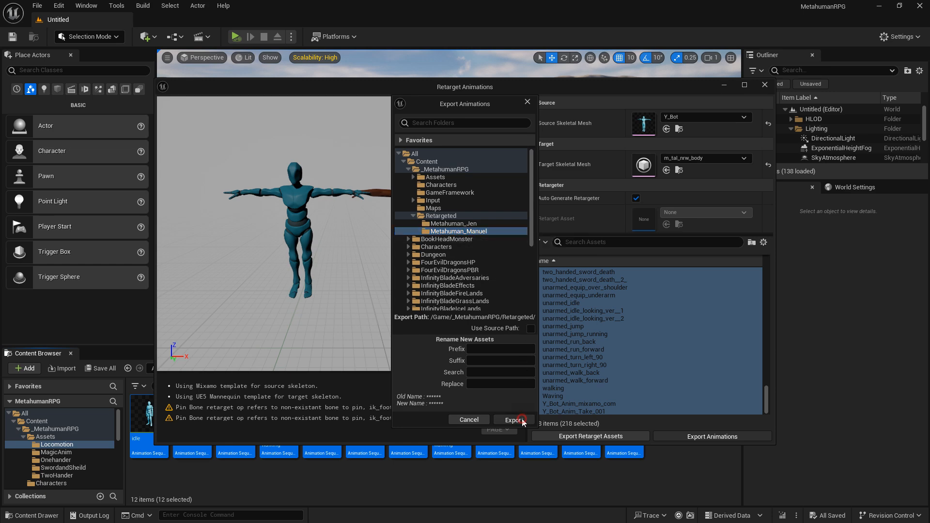
click(557, 311)
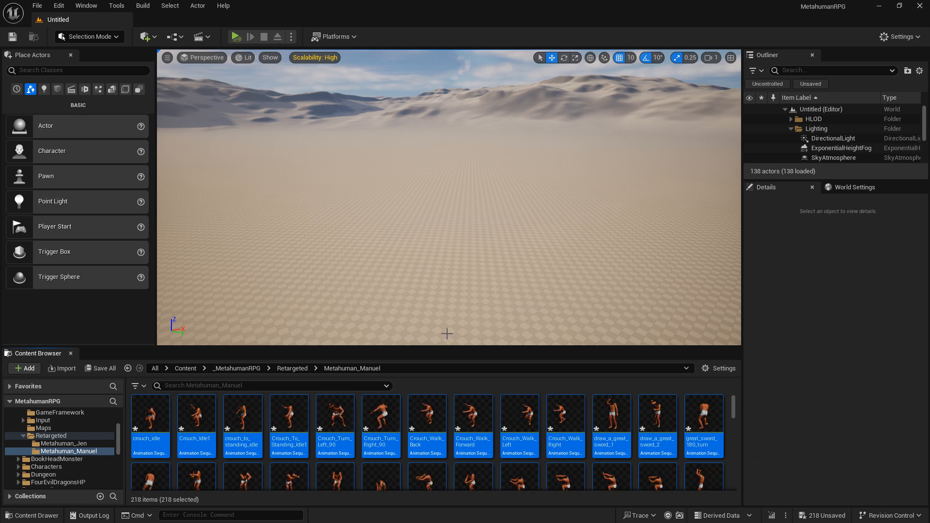
Step: Preview the exported great_sword_impact__3_ animation in the animation editor, close it, and return to the Retargeted folder
scroll(389, 452, down, 4)
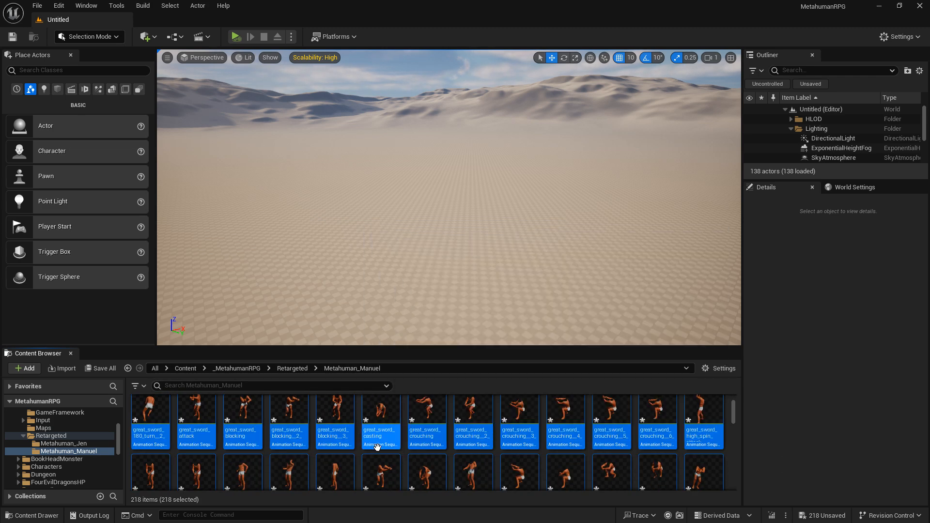
click(473, 449)
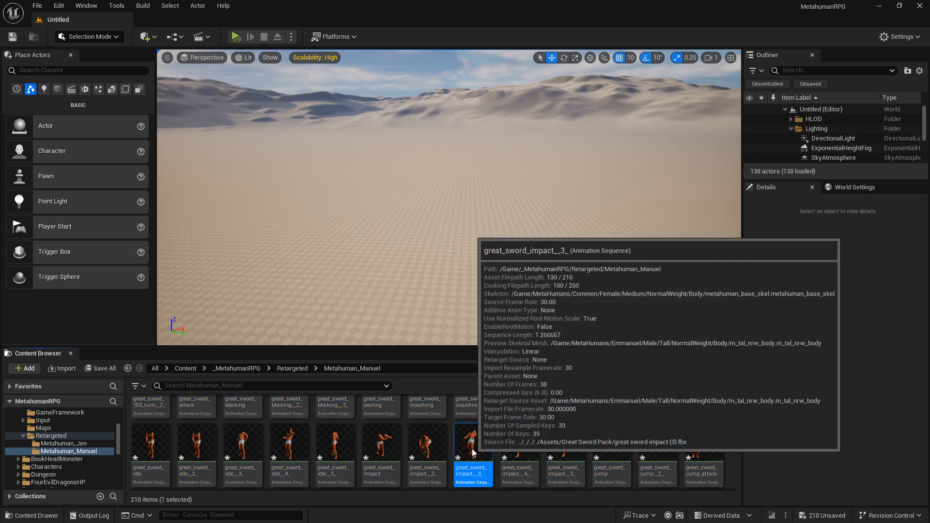
double_click(474, 450)
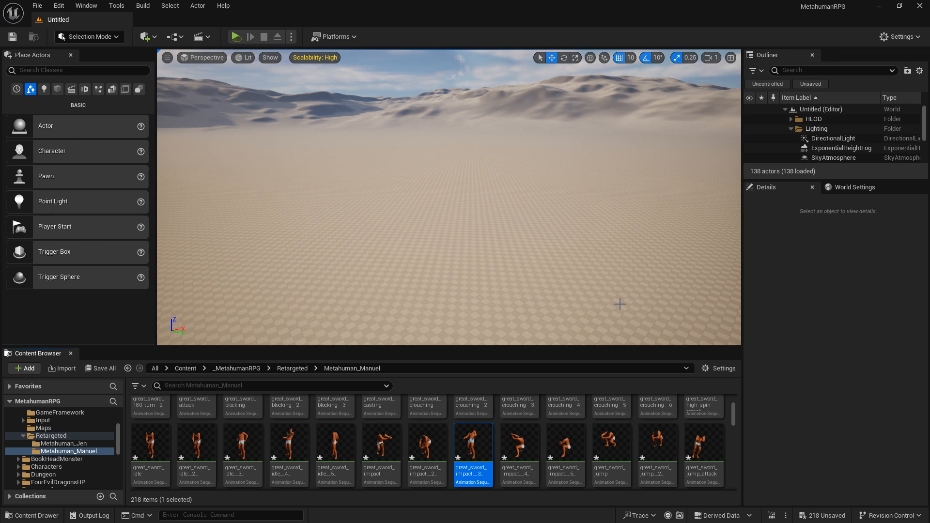
click(301, 369)
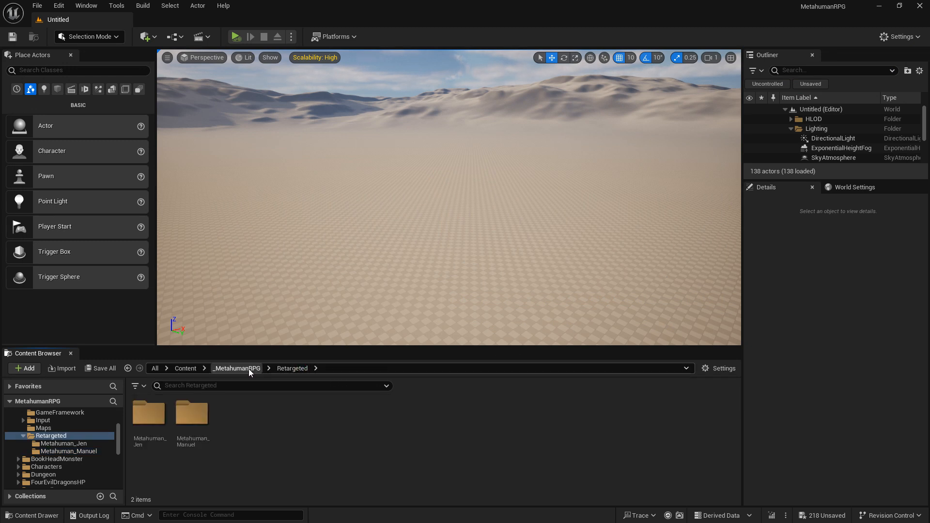
Step: Open the _MetahumanRPG/Assets/Locomotion folder and select all its animations from idle through walking
click(233, 369)
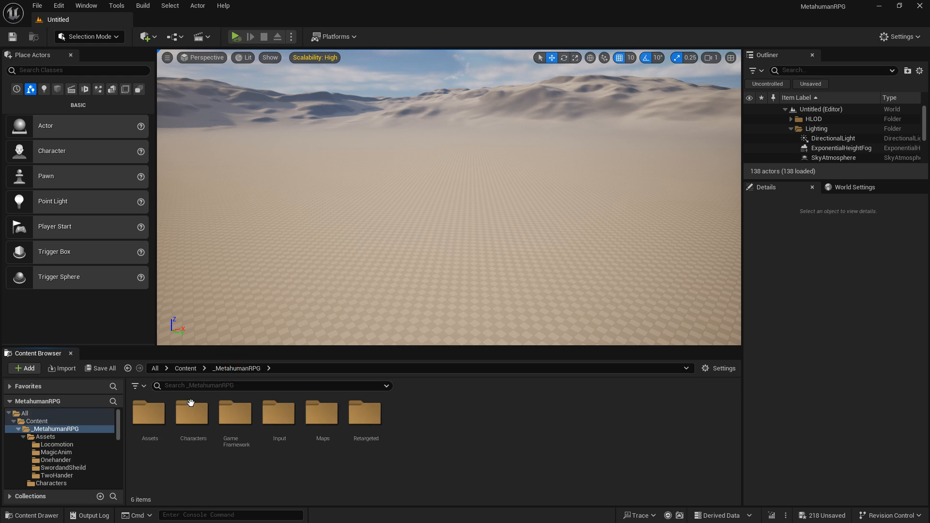
click(157, 423)
double_click(157, 423)
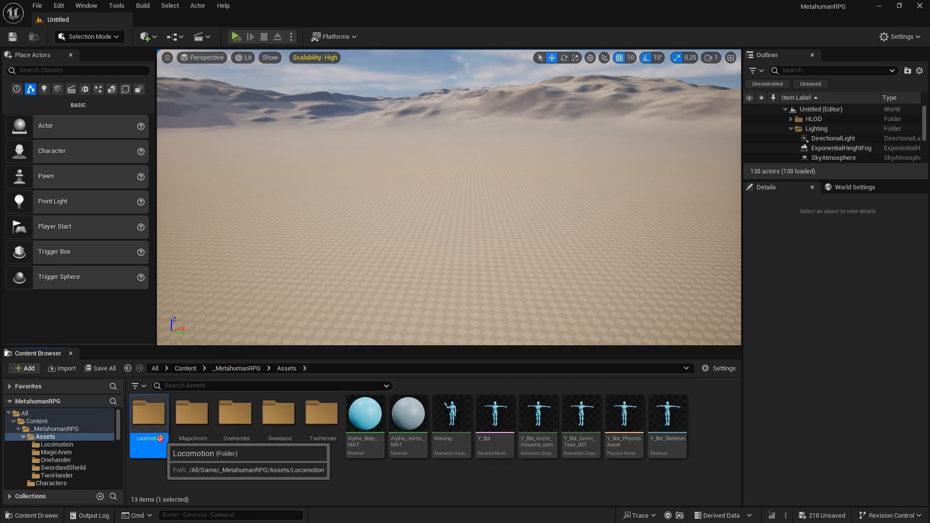
double_click(162, 444)
click(167, 435)
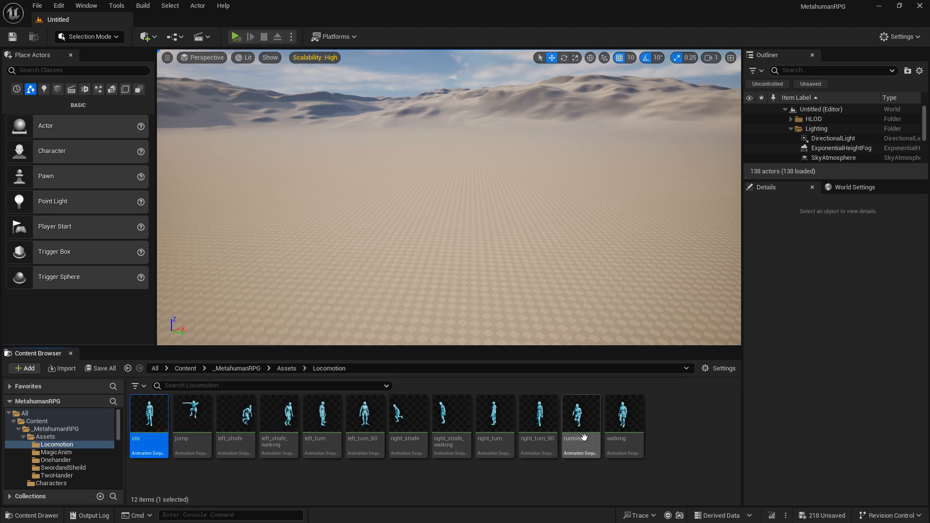
shift+click(637, 427)
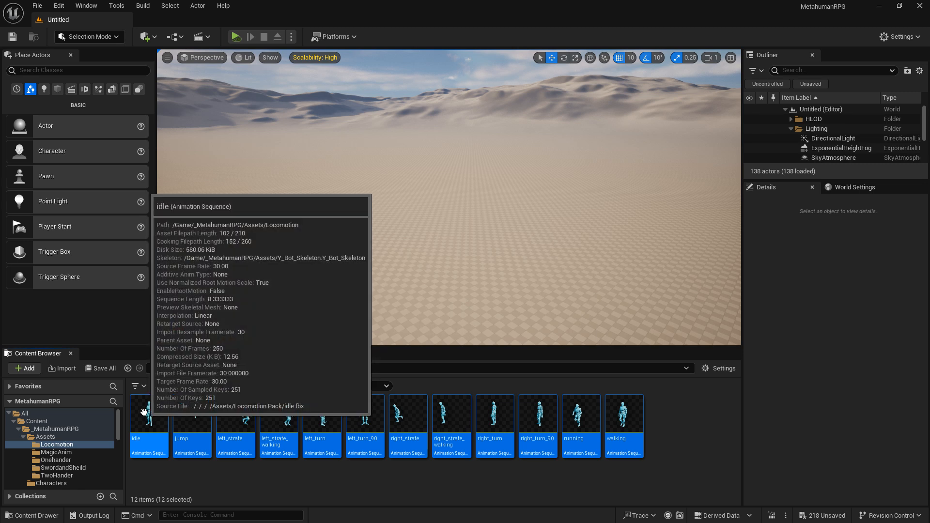
click(144, 412)
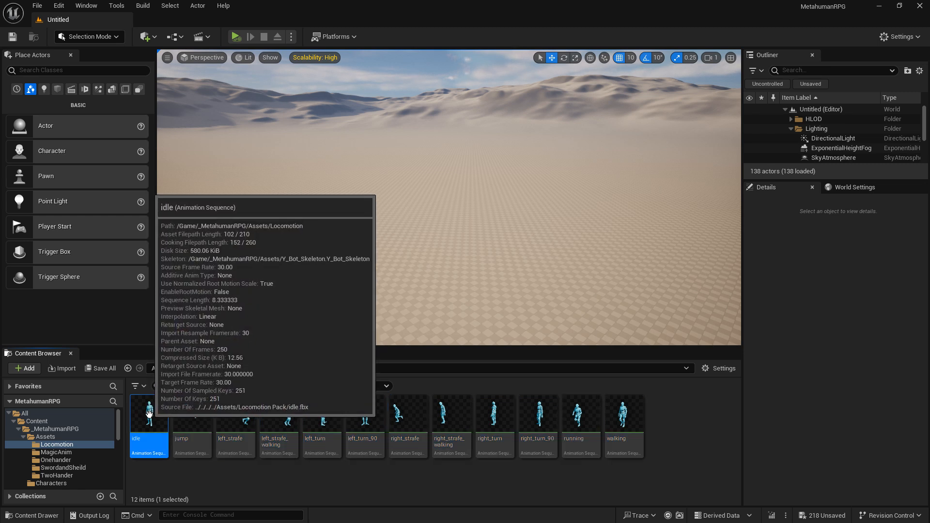
shift+click(627, 421)
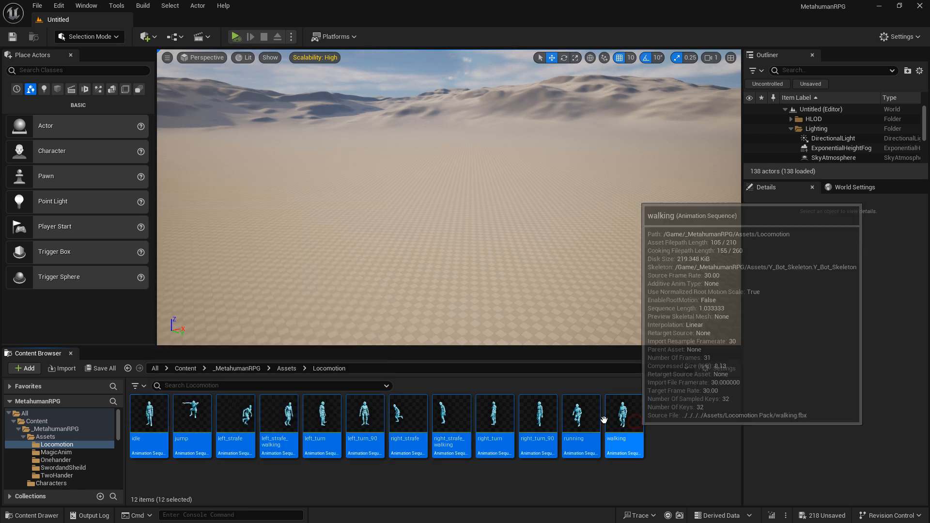
Step: Open Retarget Animations for the selected sequences and select every listed asset from crouch_idle through Y_Bot_Anim_Take_001
right_click(149, 417)
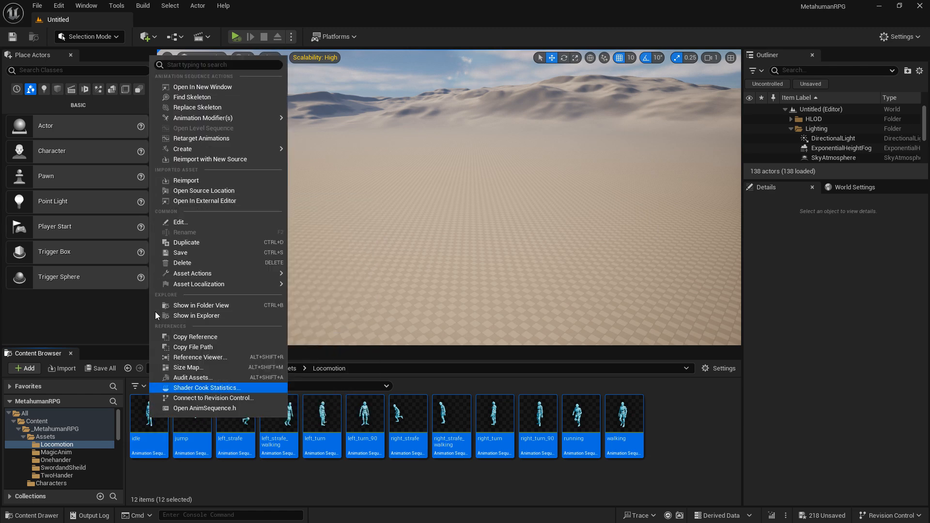
click(216, 139)
click(562, 273)
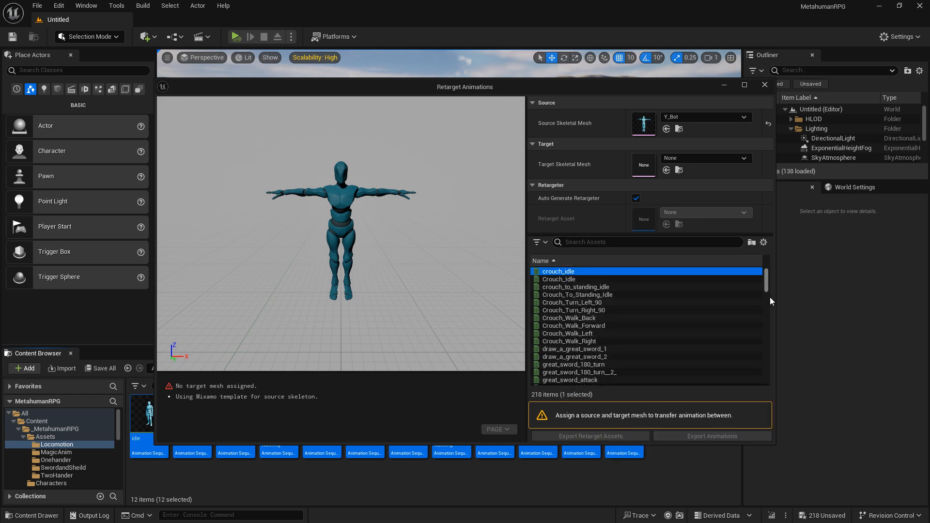
drag(767, 292, 771, 385)
shift+click(632, 383)
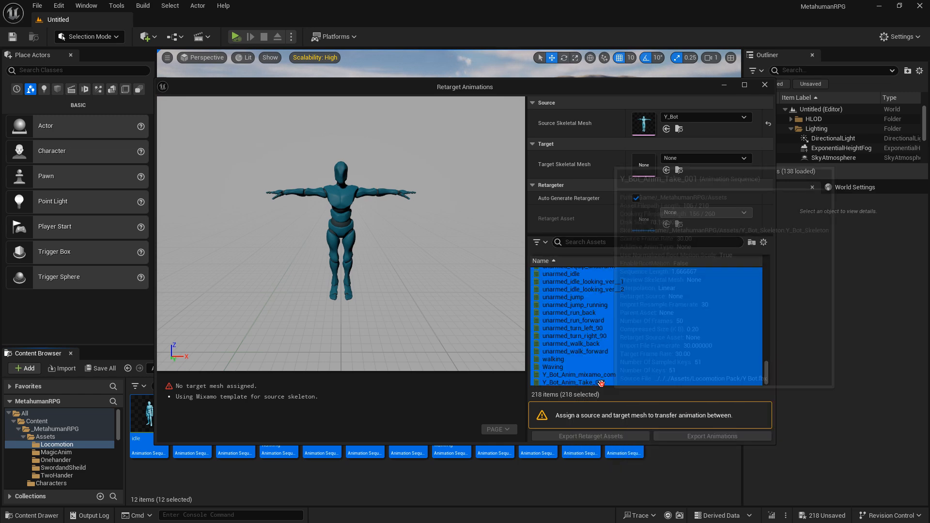
Step: Search the target skeletal meshes for "body" and assign f_med_nrw_body as the retargeting target
click(739, 158)
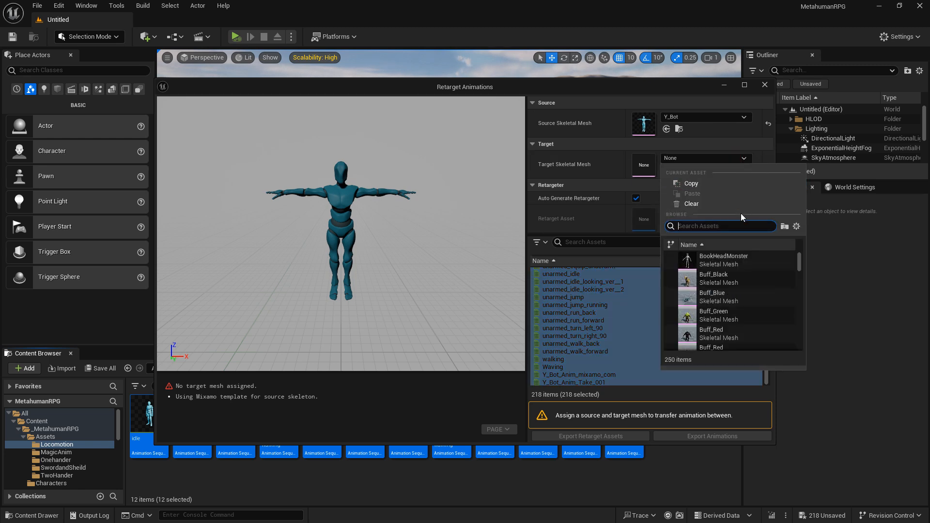
text(body)
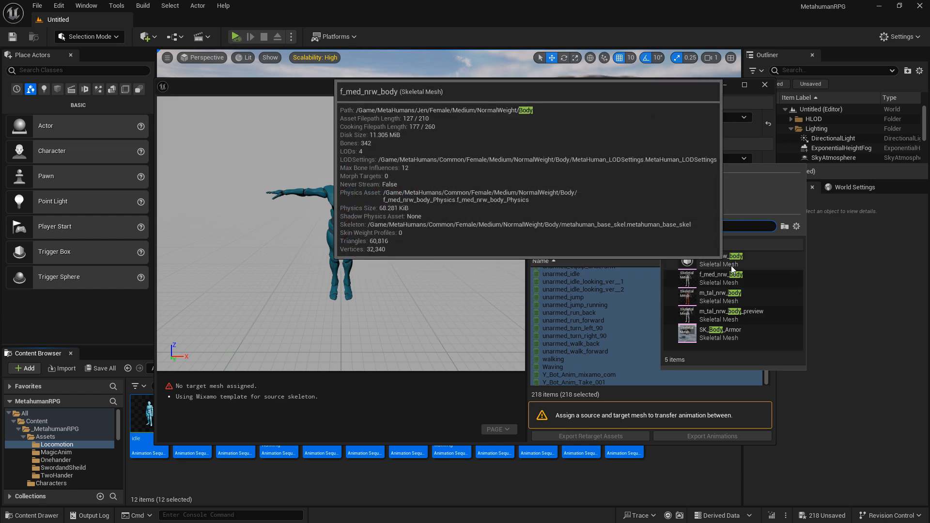
mouse_move(727, 258)
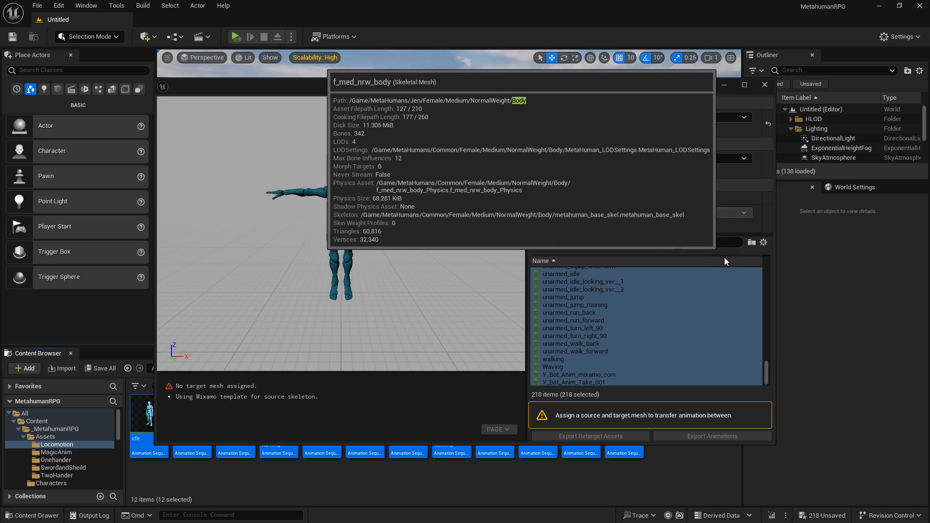
click(725, 258)
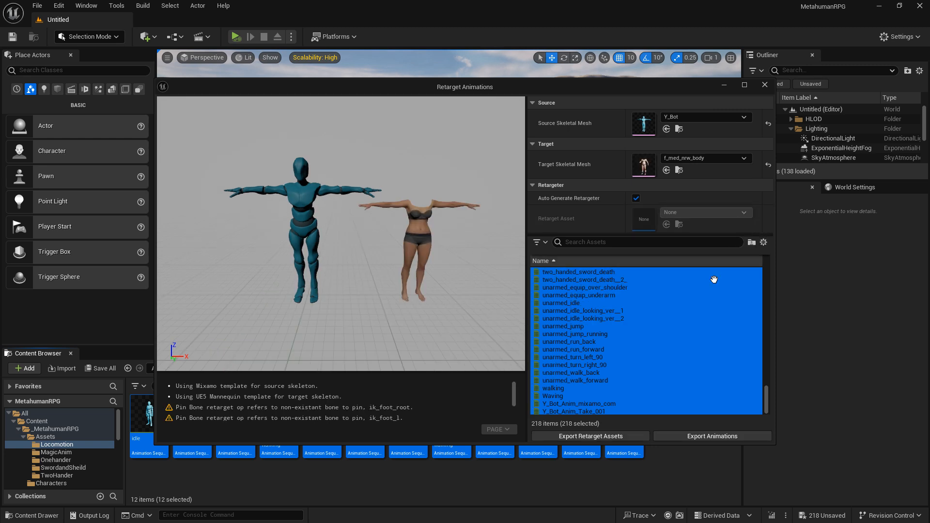
Step: Export the selected retargeted animations to the _MetahumanRPG/Retargeted/Metahuman_Jen folder with the default batch export options
click(721, 436)
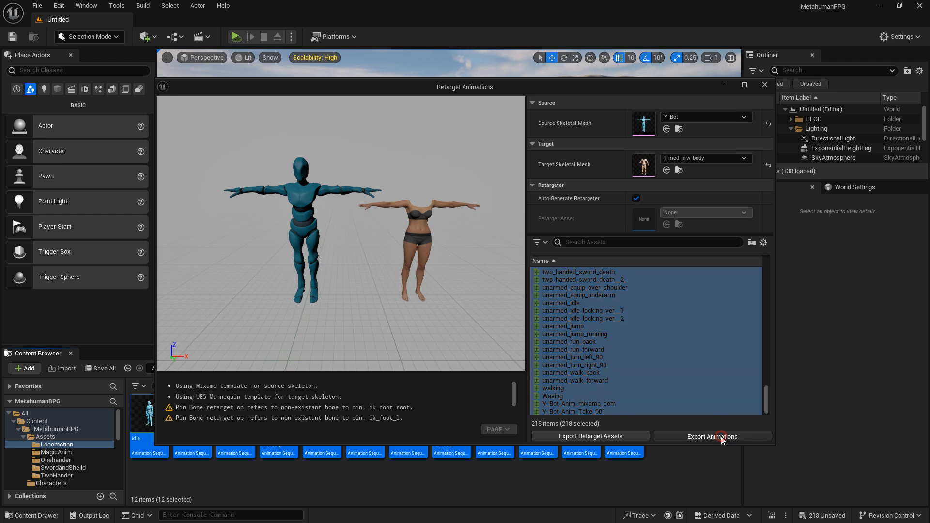
click(408, 169)
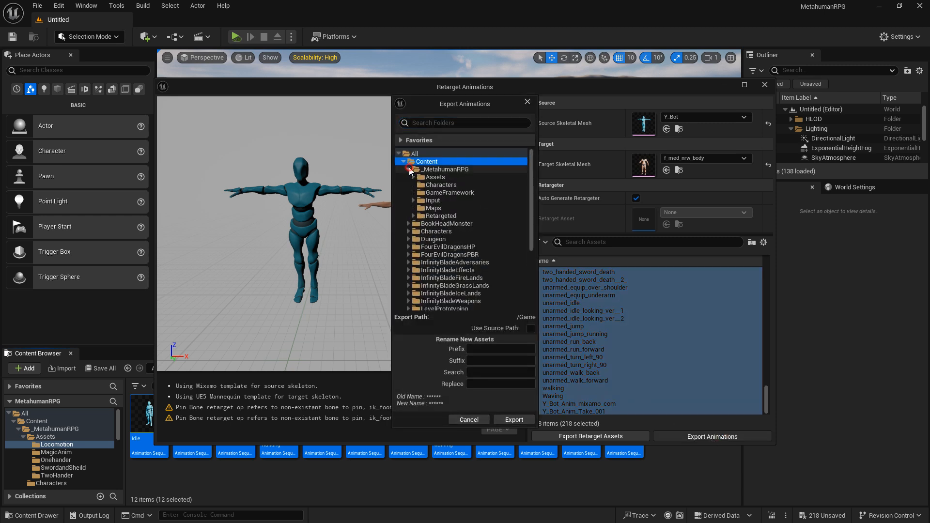
click(413, 216)
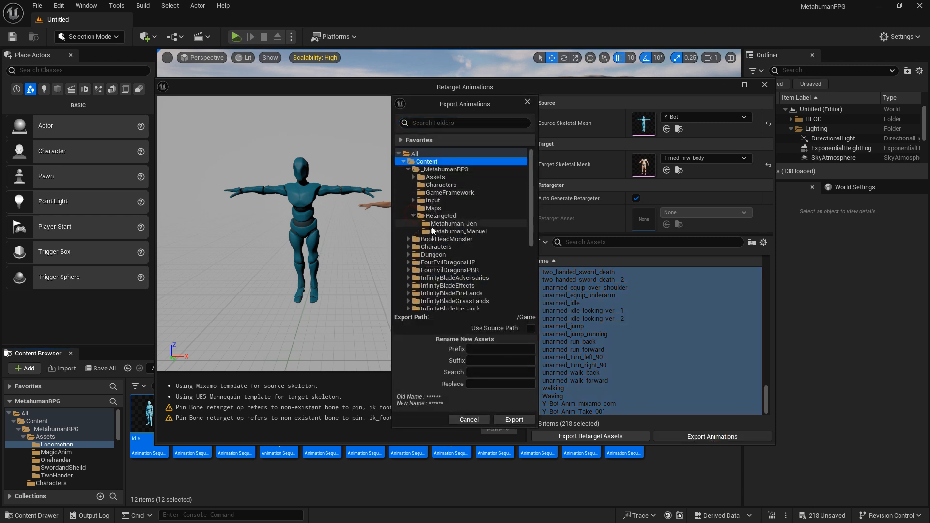
click(455, 224)
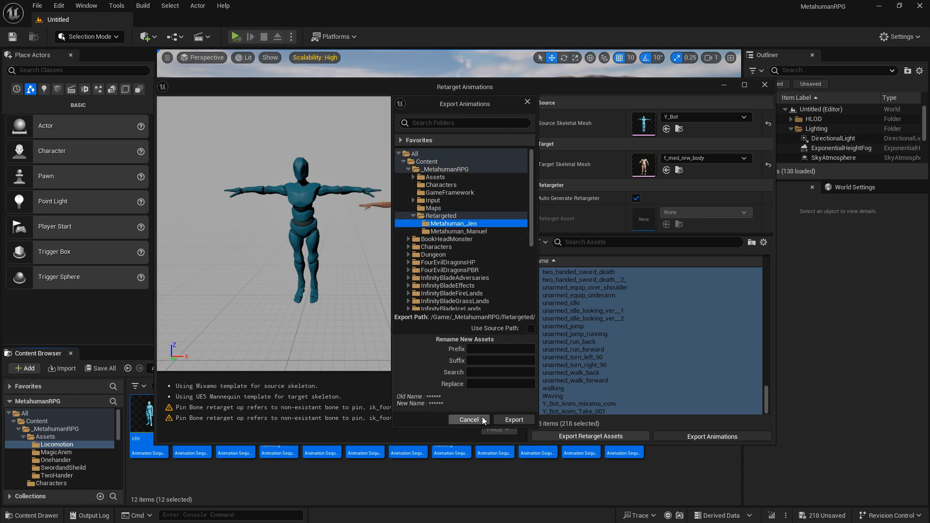
click(514, 420)
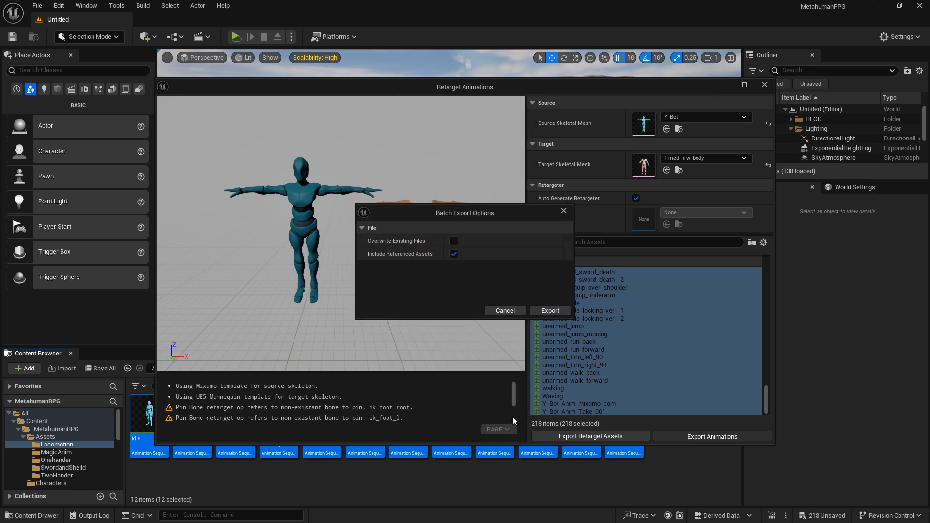
click(556, 312)
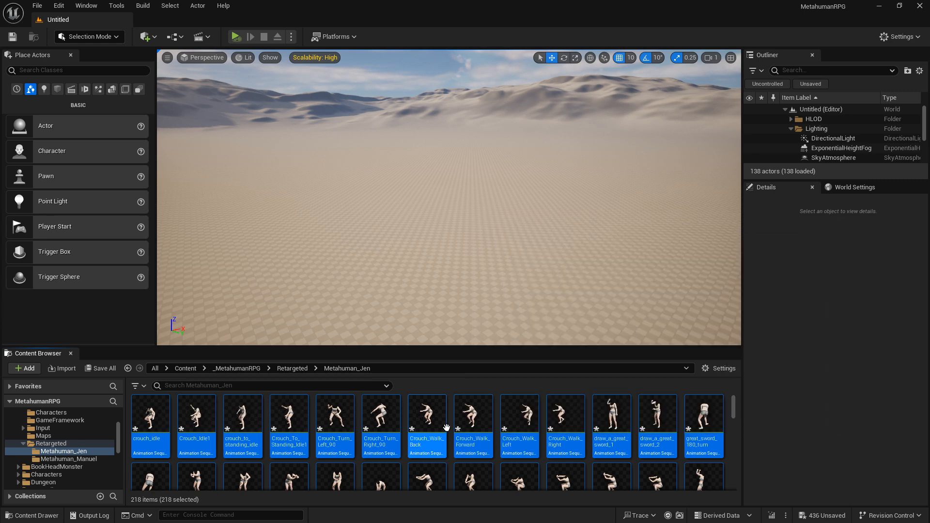
Step: Preview the exported Crouch_Walk_Back and great_sword_impact__2_ animations in the animation editor, closing each one after viewing
double_click(447, 428)
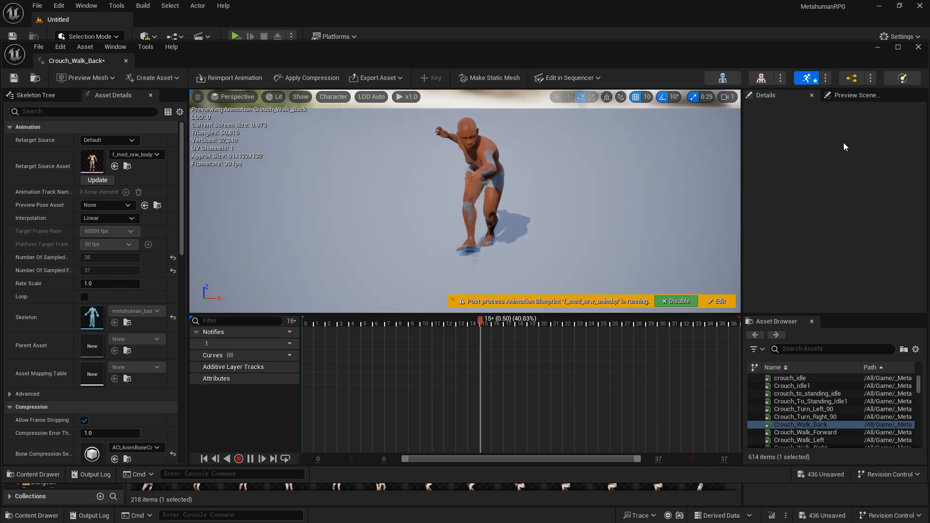
click(918, 47)
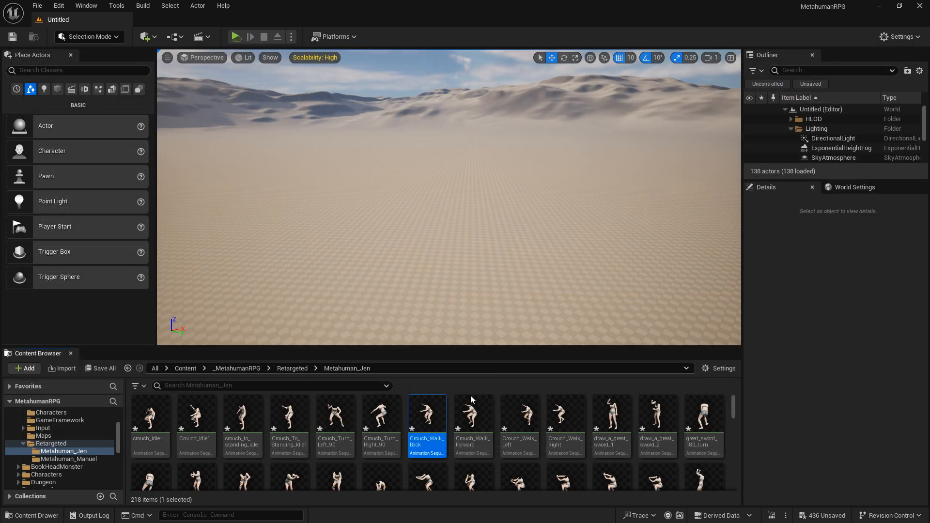
scroll(429, 438, down, 5)
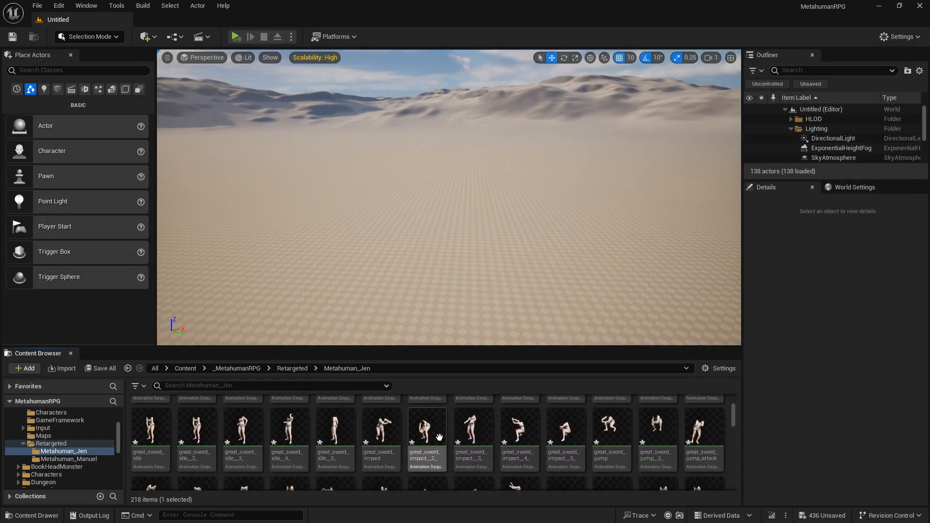
click(429, 438)
double_click(450, 431)
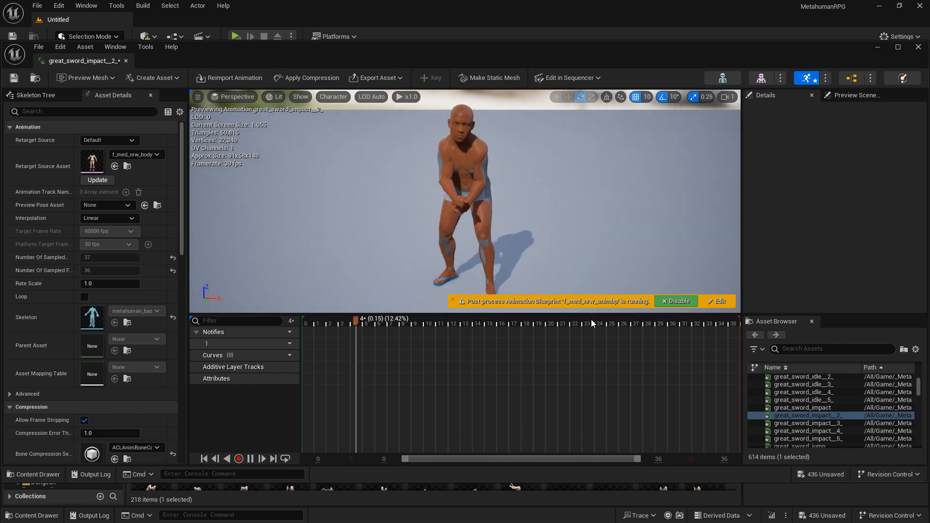
click(918, 47)
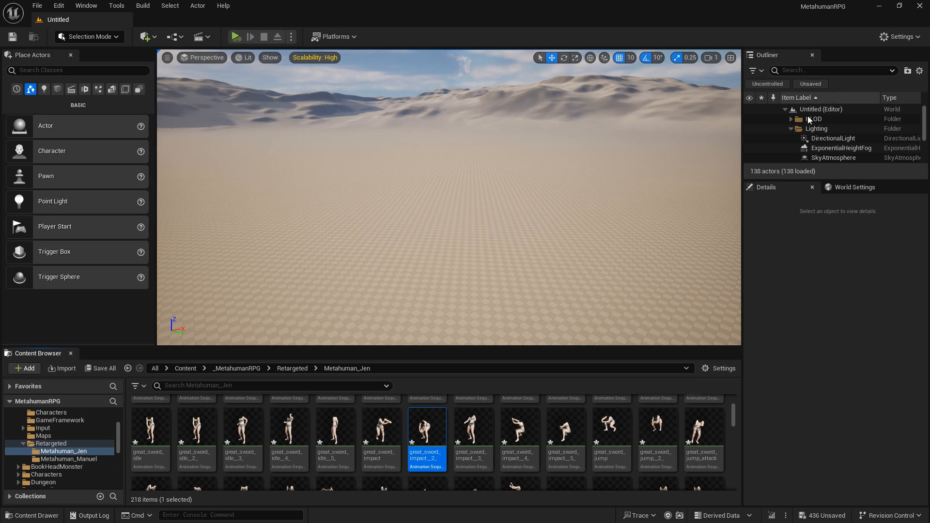